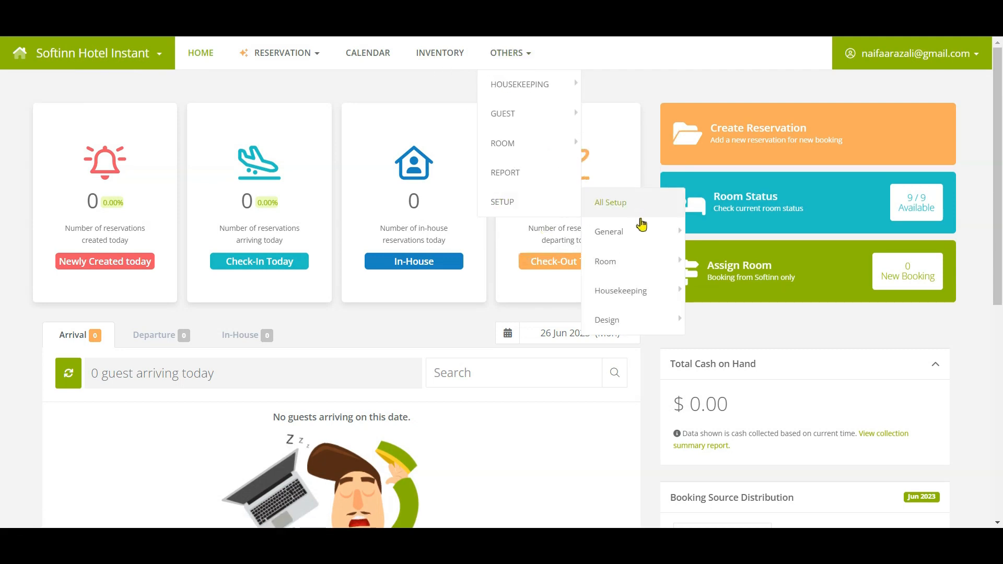
# - Open the room type setup and look over the listed room types
pyautogui.moveTo(598, 262)
pyautogui.click(762, 269)
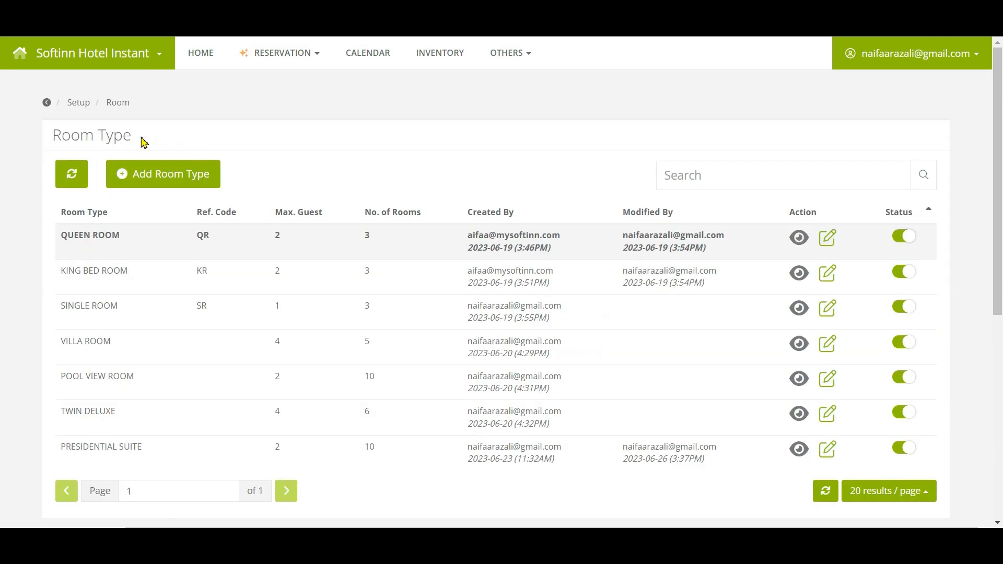
pyautogui.click(143, 142)
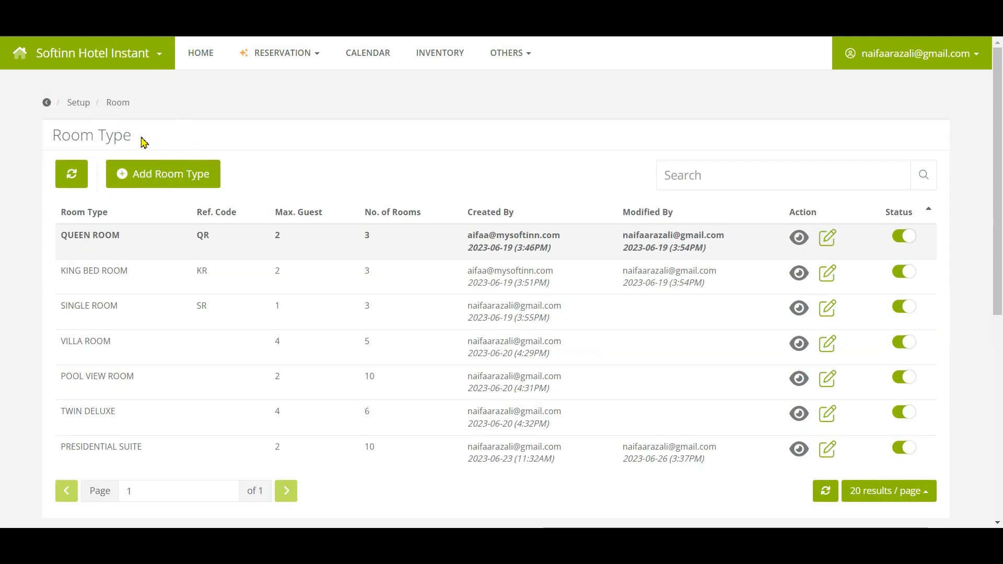
pyautogui.click(121, 356)
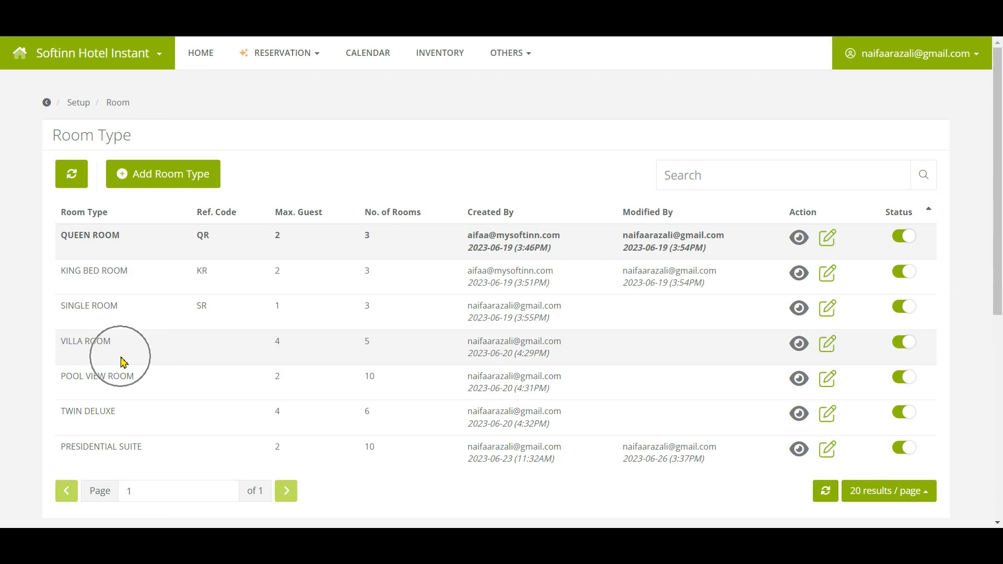
pyautogui.click(122, 428)
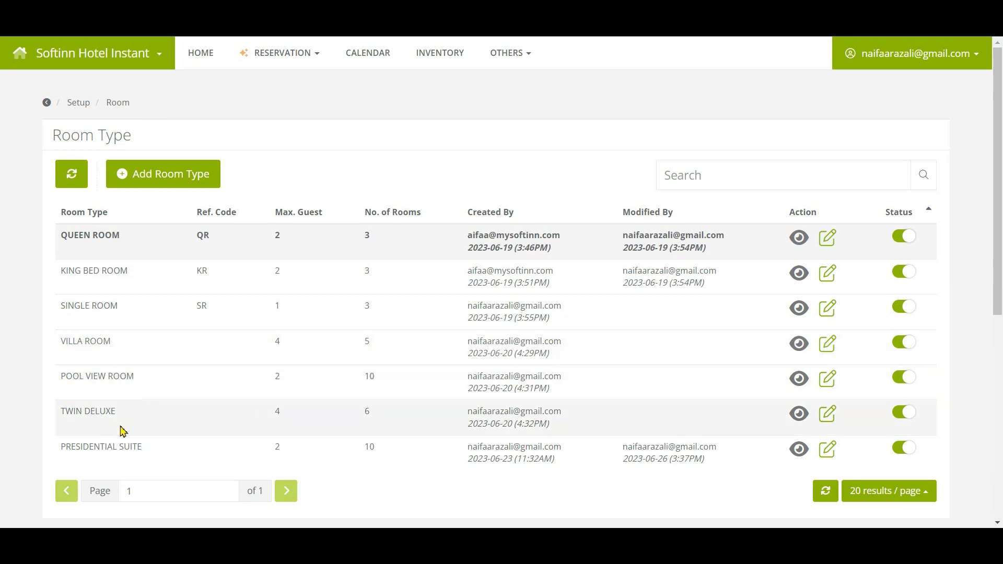
# - View the details of the Villa Room type, including its guest limit, room count, description and photo
pyautogui.click(796, 315)
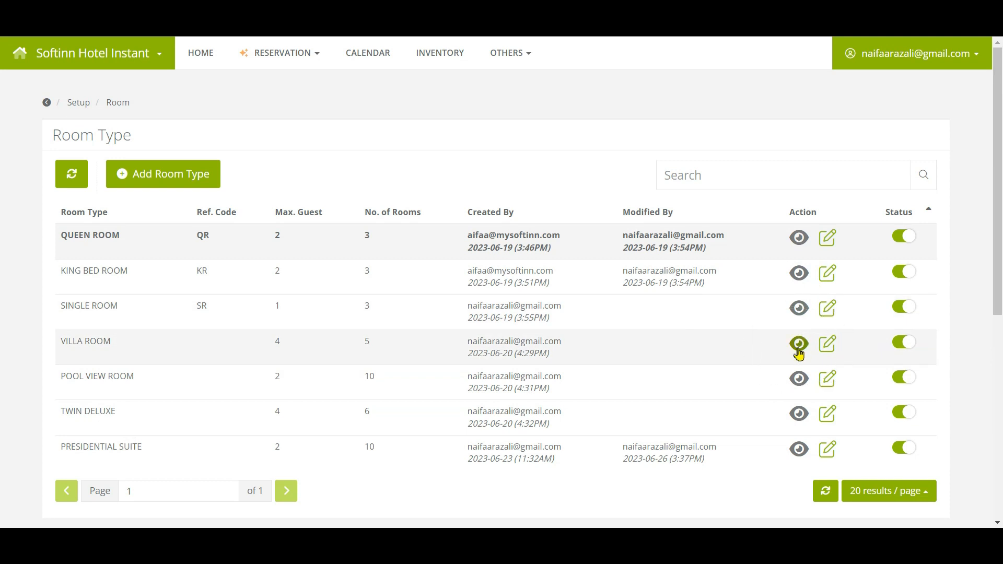
pyautogui.click(798, 347)
pyautogui.click(428, 216)
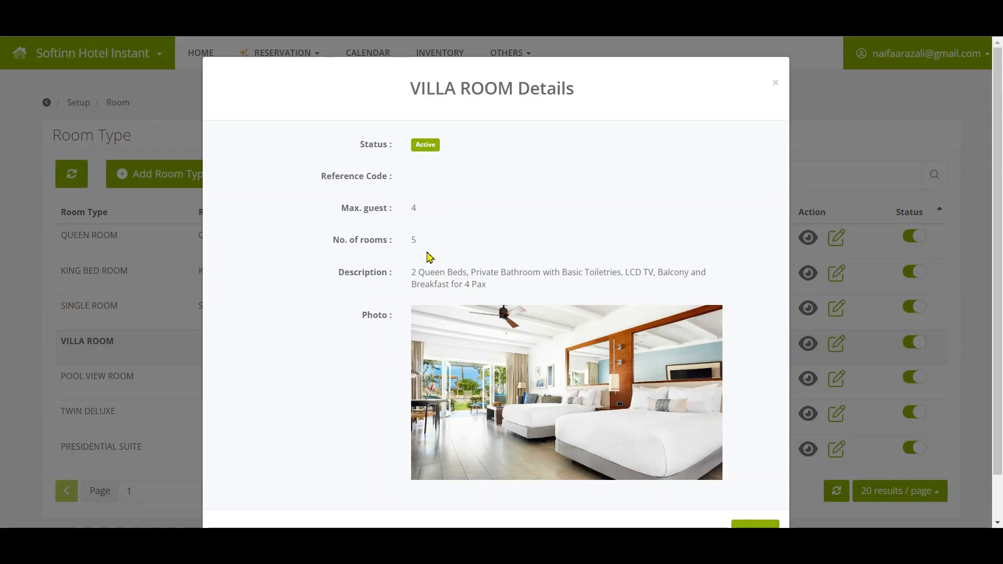
pyautogui.click(670, 502)
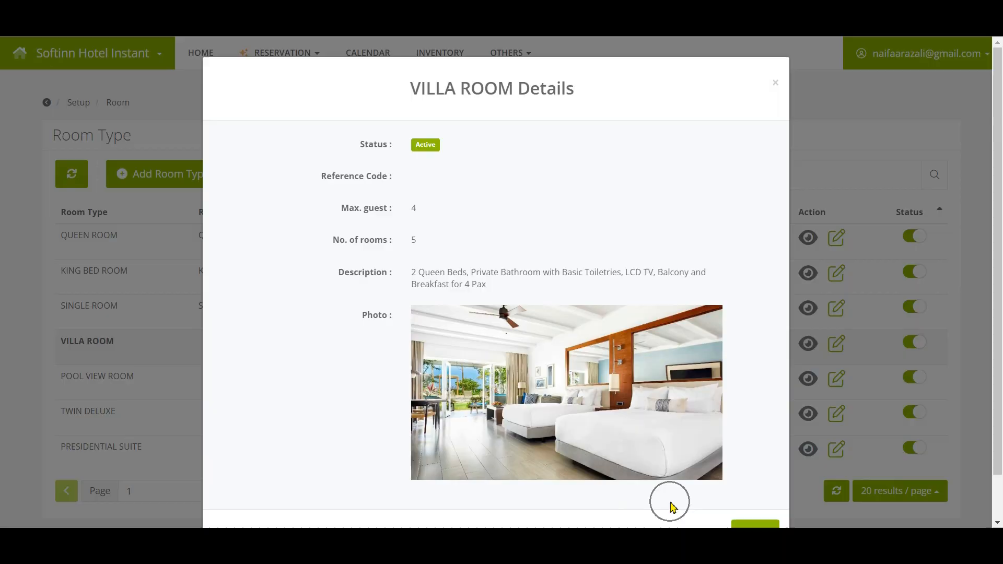
# - Set the Villa Room type's reference code to VR and save the change
pyautogui.click(827, 348)
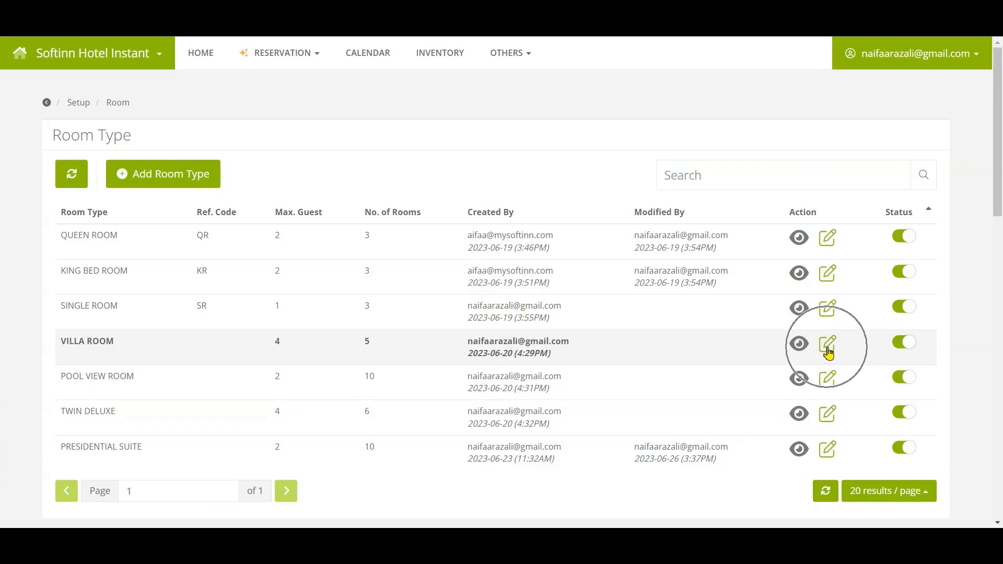
pyautogui.click(407, 182)
pyautogui.write('VR')
pyautogui.click(316, 223)
pyautogui.scroll(-3, 326, 243)
pyautogui.click(752, 488)
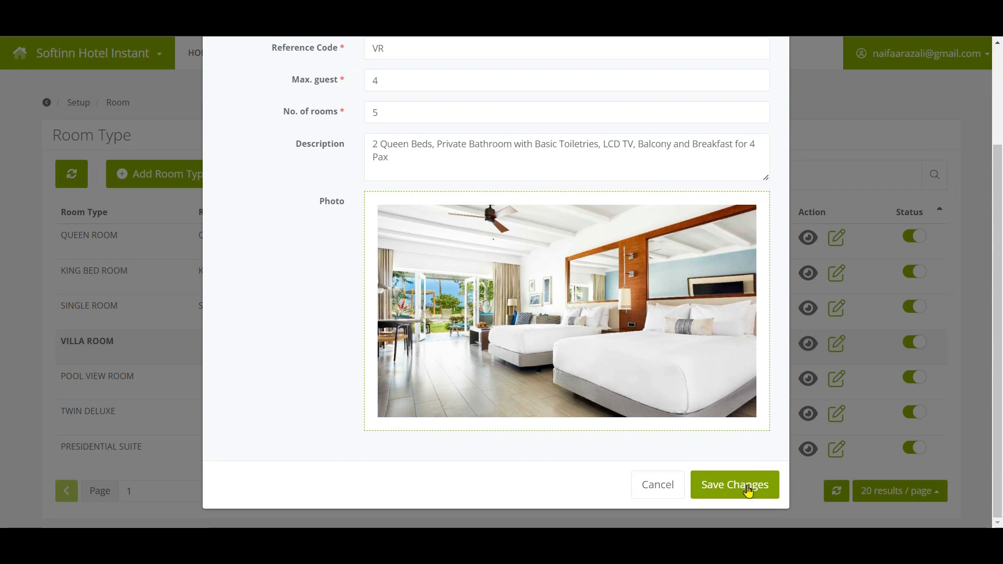
pyautogui.click(747, 491)
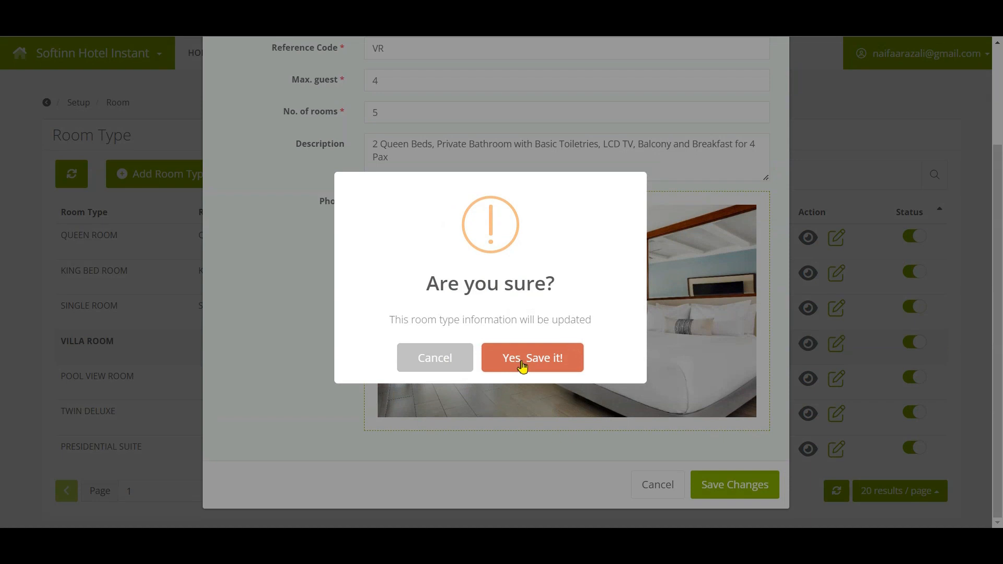
pyautogui.click(522, 365)
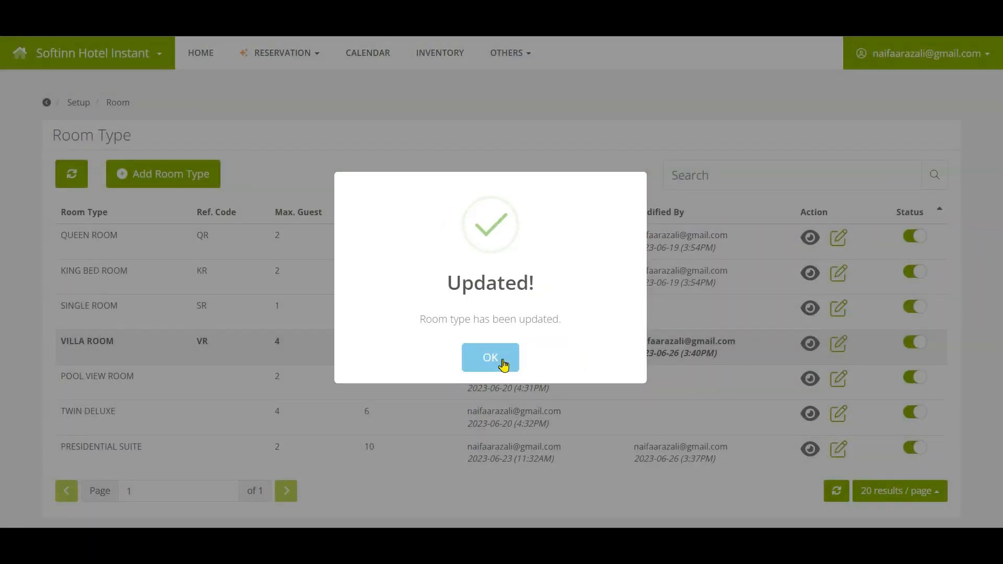
pyautogui.click(503, 364)
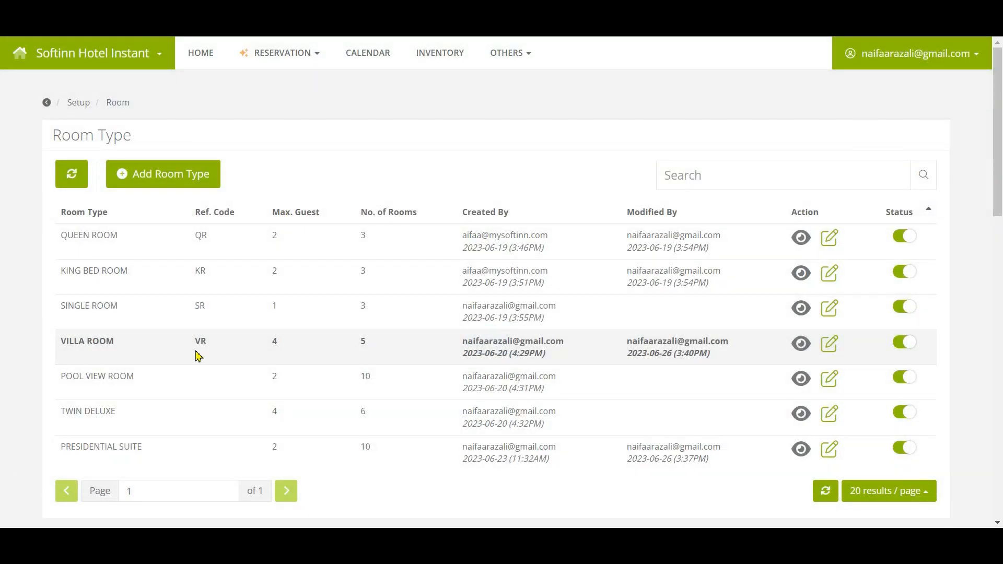
# - Generate the Villa Room's individual rooms automatically with the Quick Room Setup
pyautogui.scroll(-4, 198, 356)
pyautogui.scroll(-3, 107, 366)
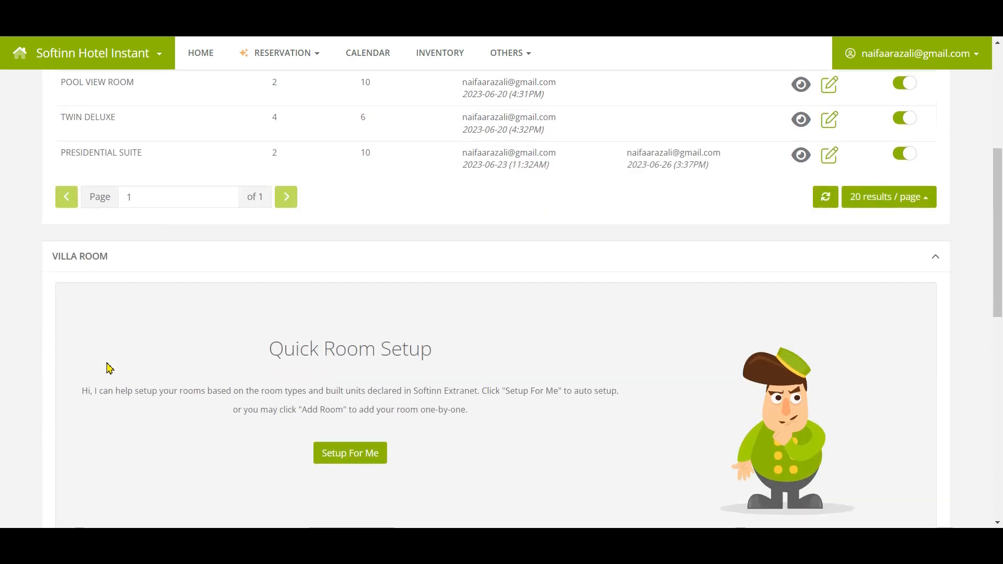
pyautogui.click(526, 369)
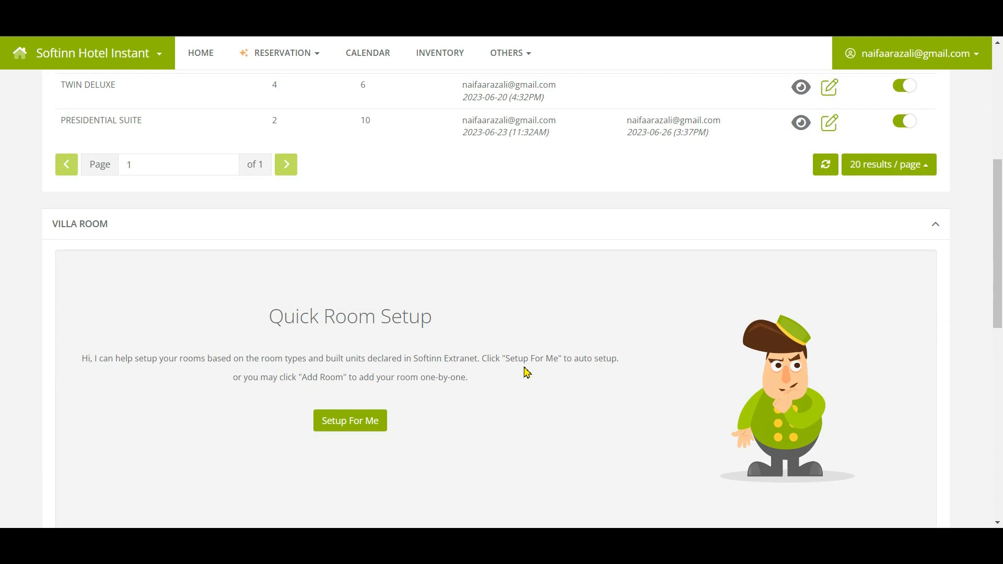
pyautogui.click(357, 425)
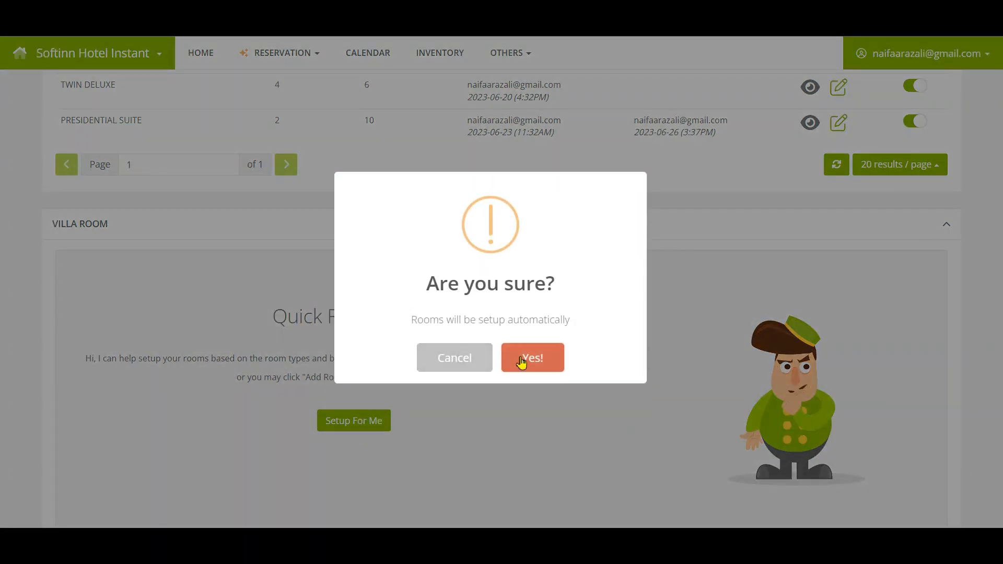
pyautogui.click(521, 359)
pyautogui.click(522, 358)
pyautogui.scroll(-2, 253, 376)
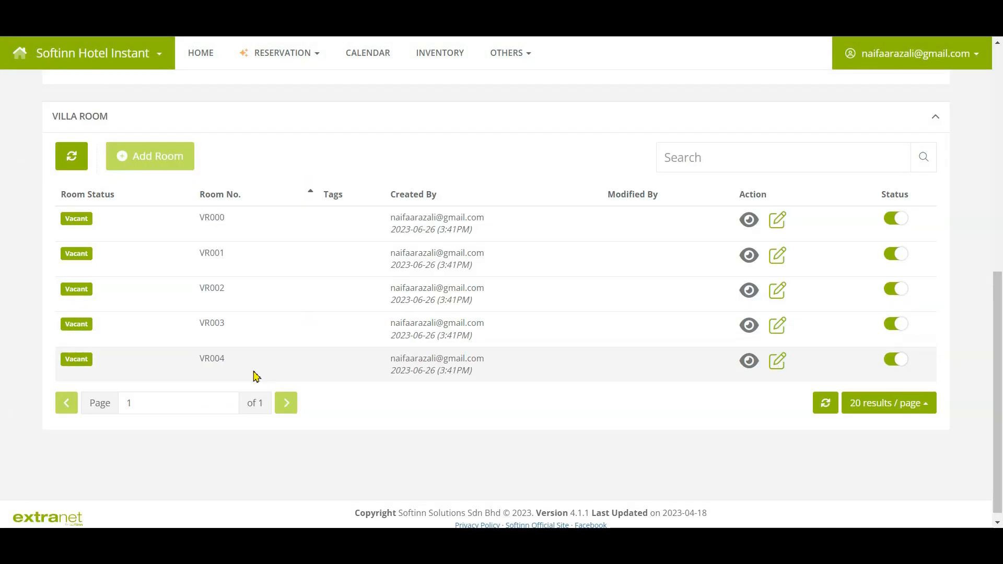
# - Edit room VR000, setting its room number to 900, floor to 9 and wing to North
pyautogui.click(779, 222)
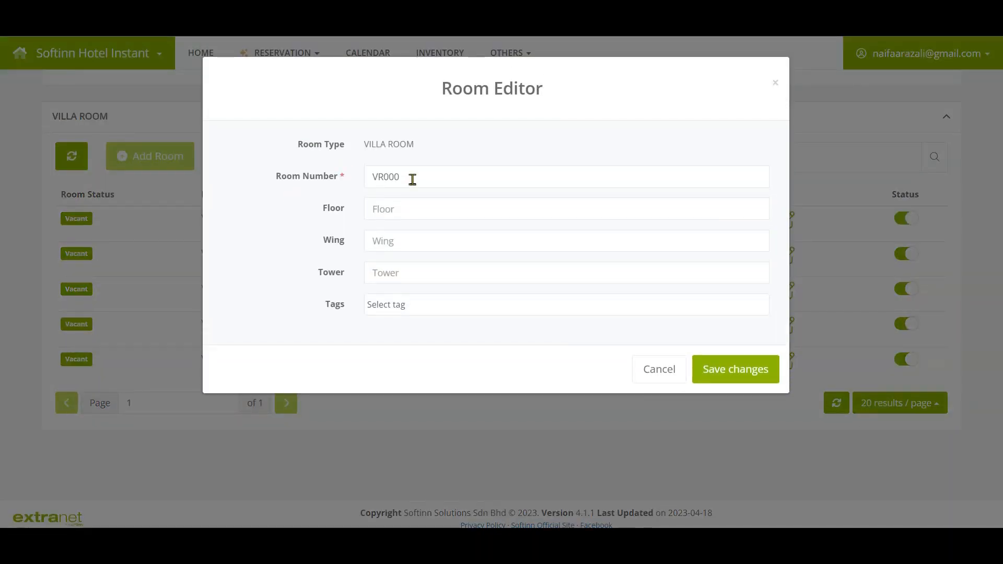
pyautogui.moveTo(412, 179); pyautogui.dragTo(302, 174)
pyautogui.write('900')
pyautogui.click(385, 203)
pyautogui.write('9')
pyautogui.click(396, 242)
pyautogui.write('North')
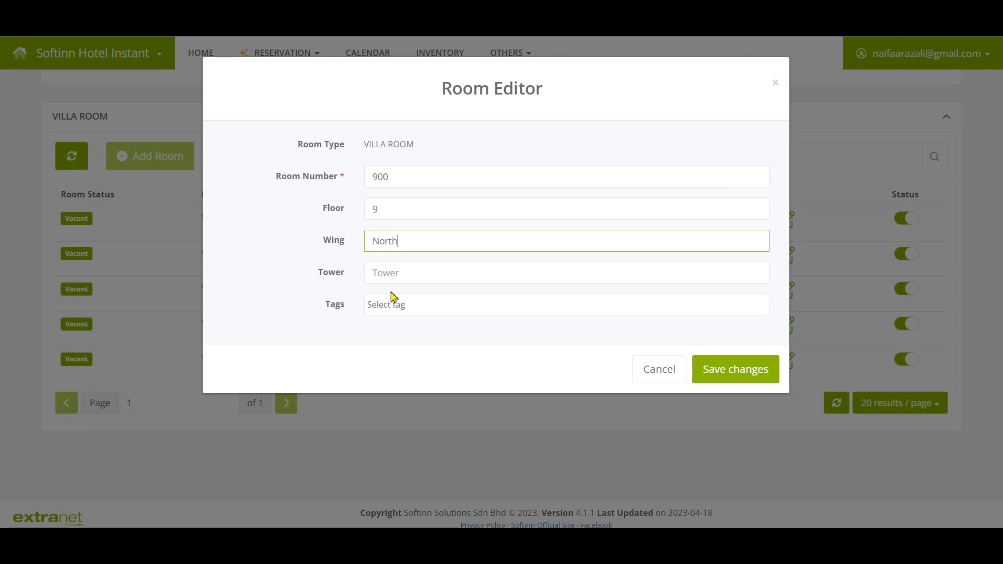
# - Set the room's tower to A, add the Tower A tag and save the room
pyautogui.click(391, 266)
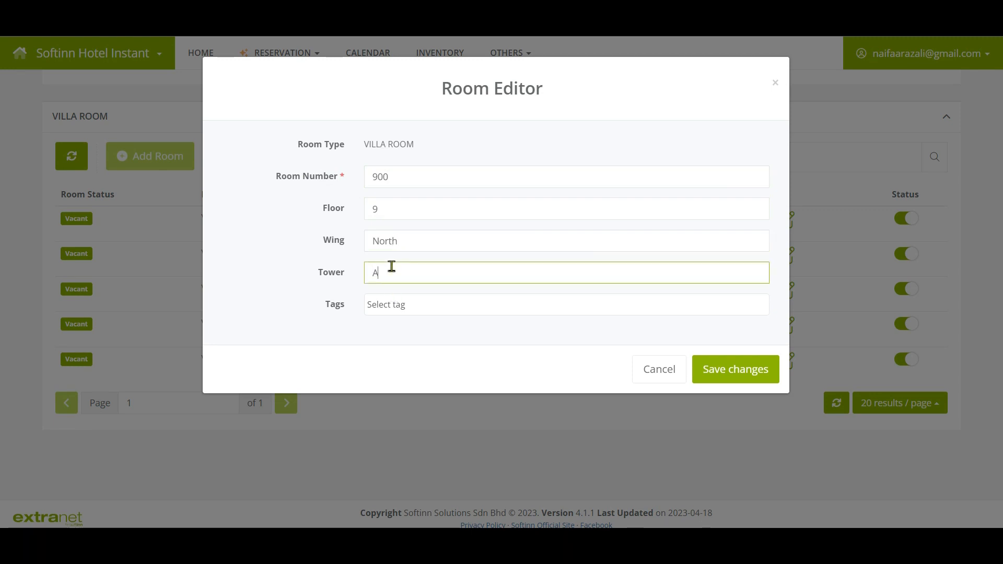
pyautogui.click(389, 307)
pyautogui.click(385, 327)
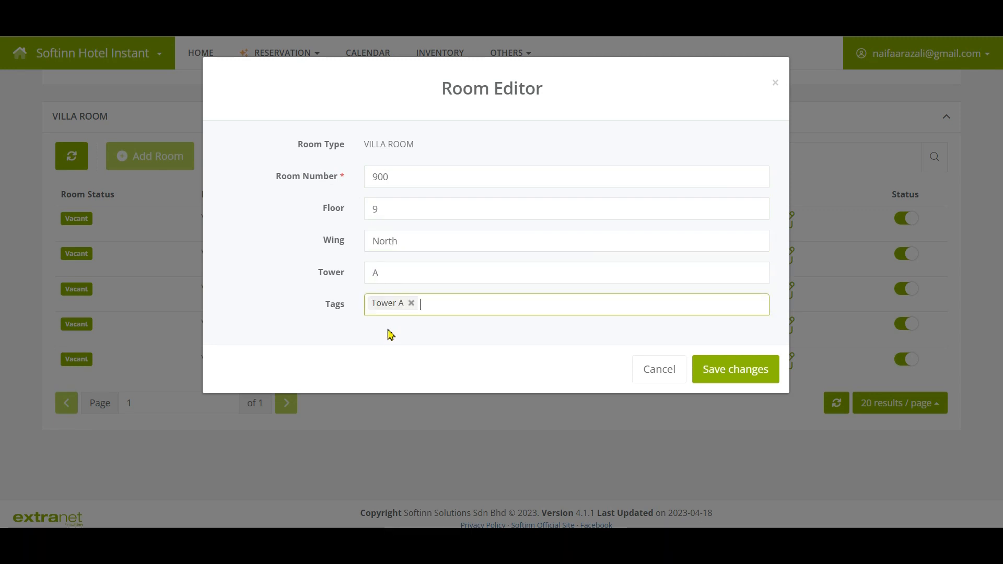
pyautogui.click(718, 379)
pyautogui.click(718, 379)
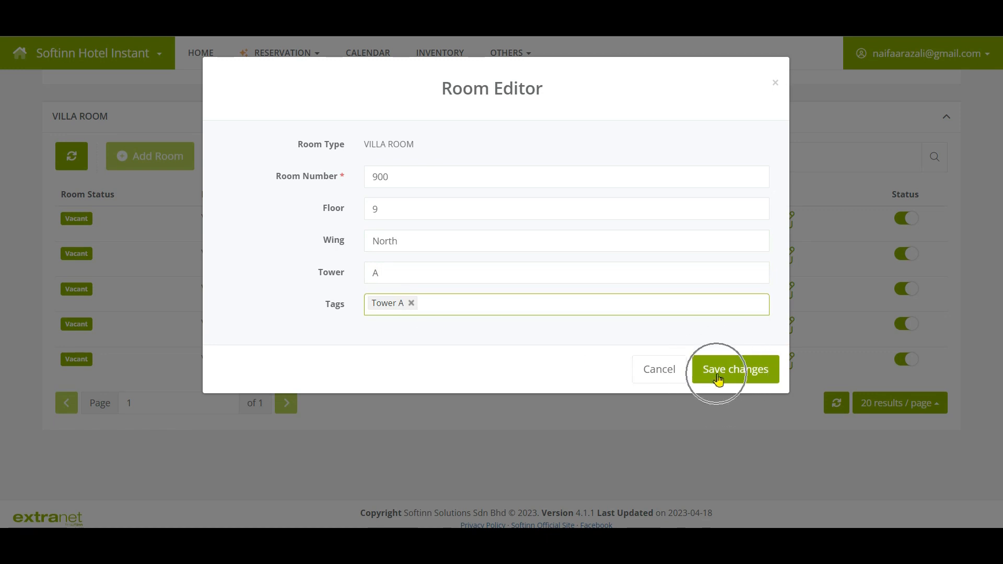
pyautogui.click(522, 365)
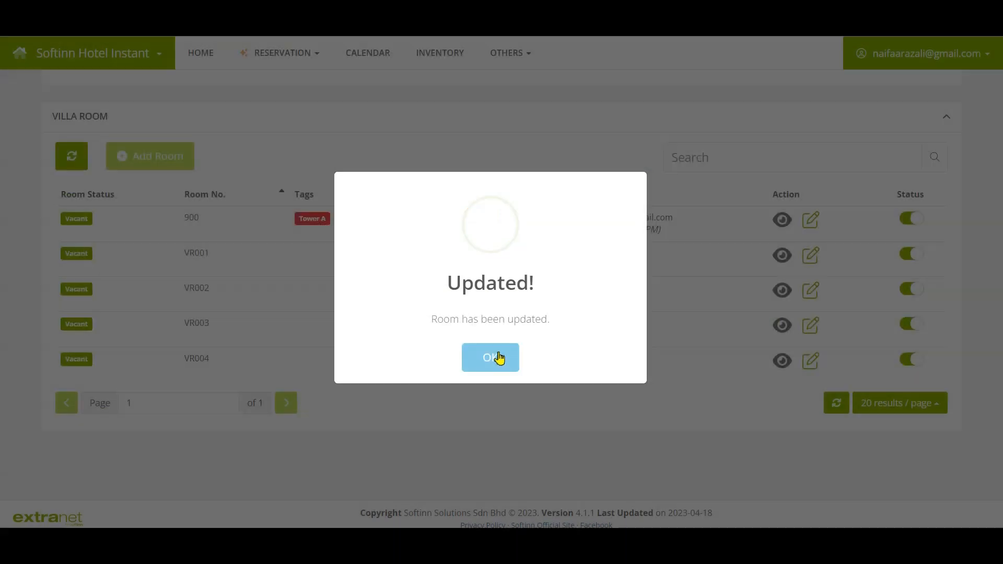
pyautogui.click(493, 356)
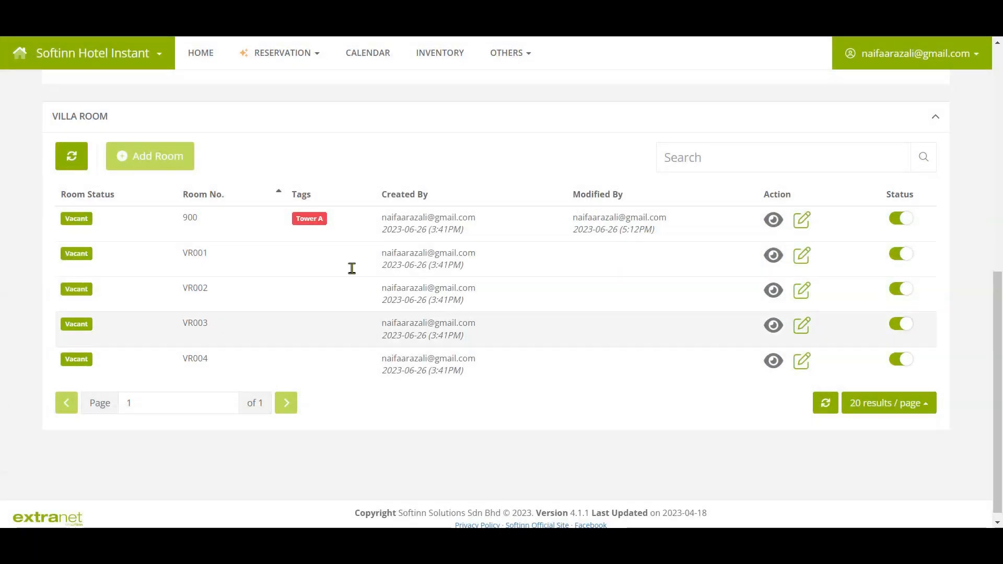
# - Add a Studio Room type with reference code STU, 3 maximum guests, 3 rooms, a description of beds and kitchen, and a bedroom photo
pyautogui.click(194, 219)
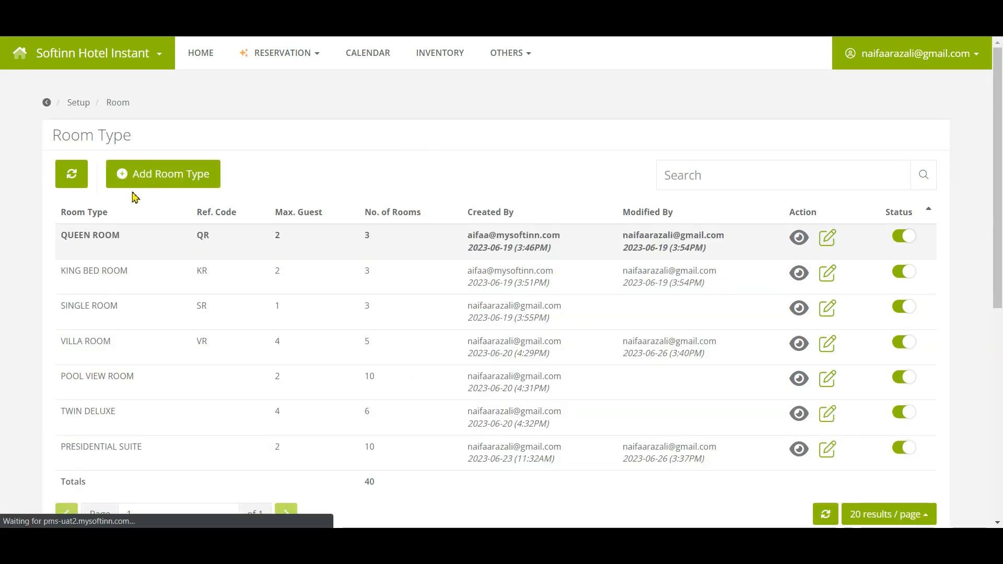
pyautogui.click(163, 179)
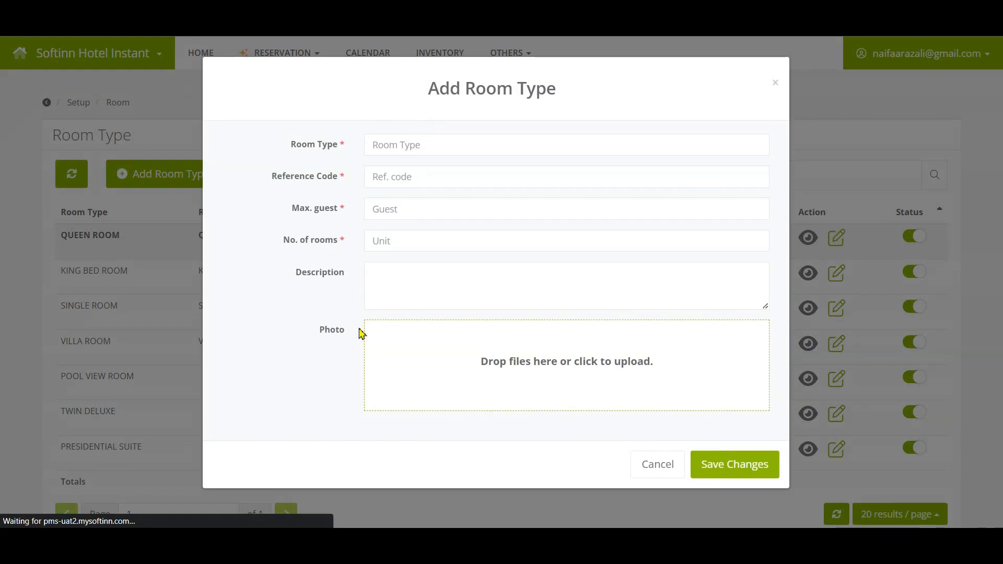
pyautogui.click(435, 202)
pyautogui.click(394, 146)
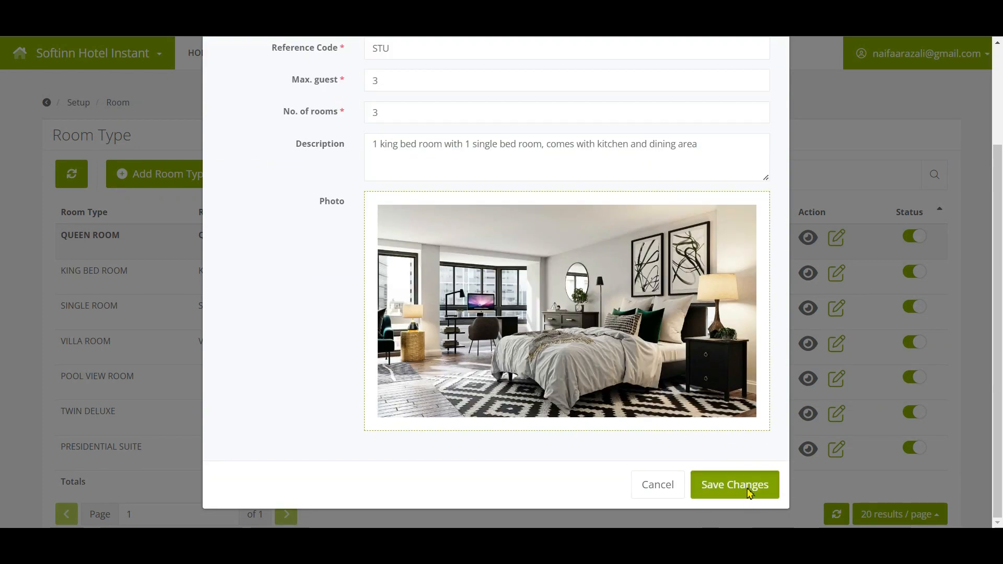
pyautogui.click(748, 491)
pyautogui.click(519, 365)
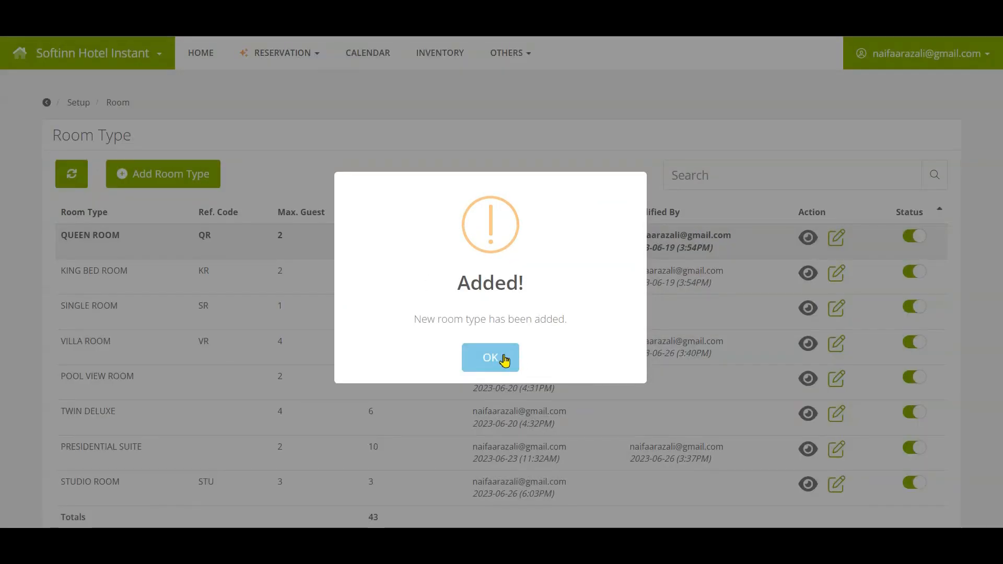
pyautogui.click(503, 358)
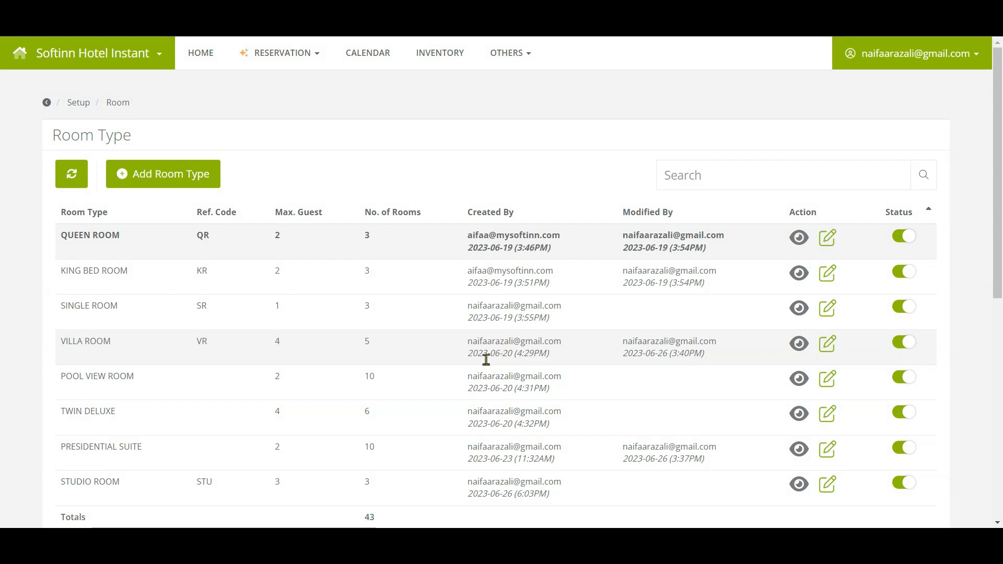
# - Try to activate the Superior room type and dismiss the resulting dialog
pyautogui.scroll(-1, 495, 359)
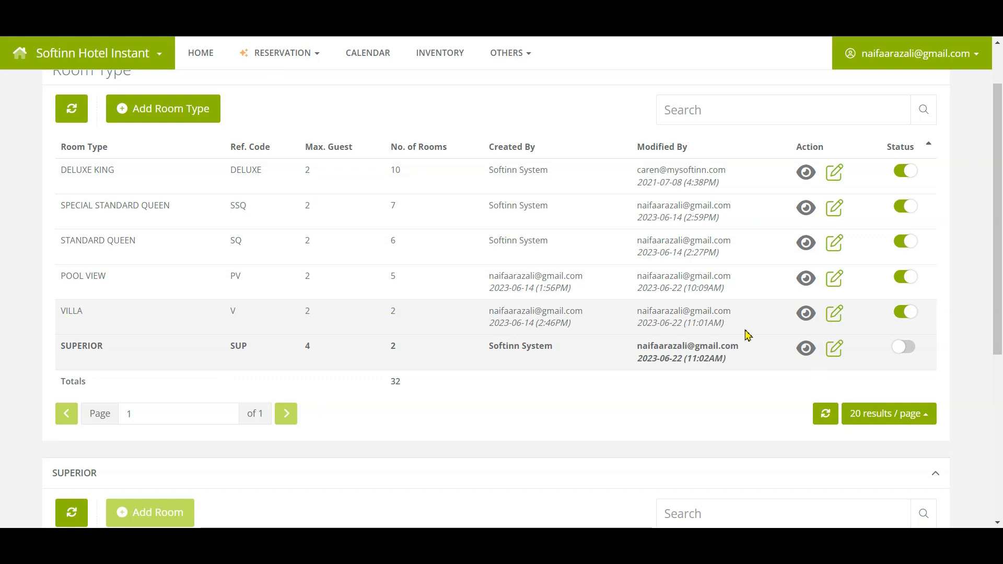
pyautogui.click(746, 332)
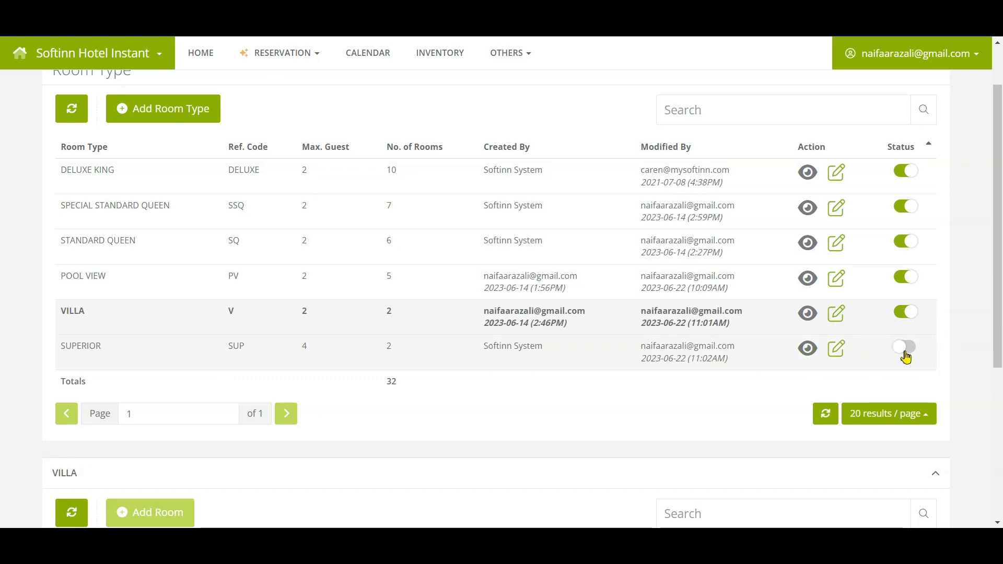
pyautogui.click(904, 349)
pyautogui.press('ctrl')
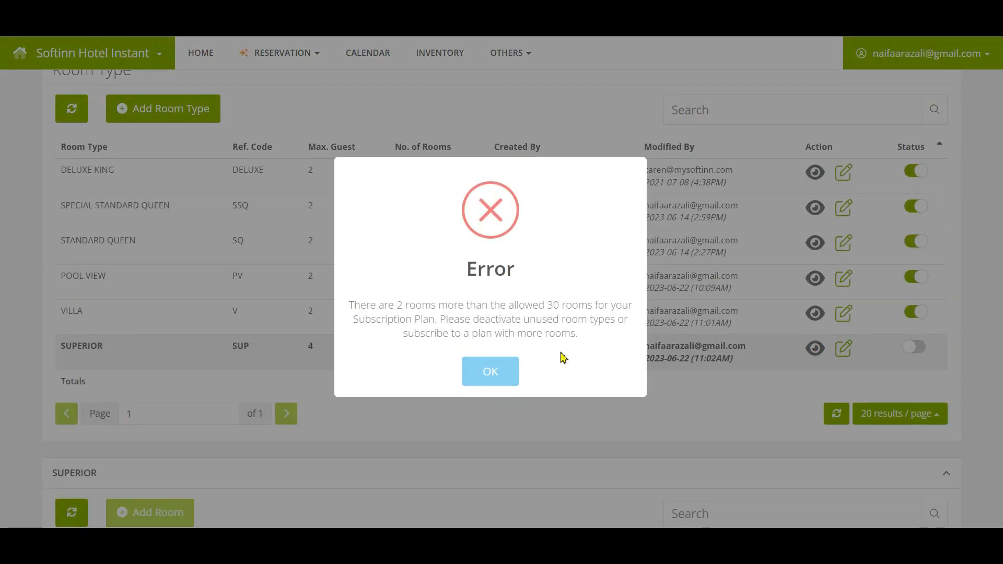
pyautogui.click(518, 378)
pyautogui.press('ctrl')
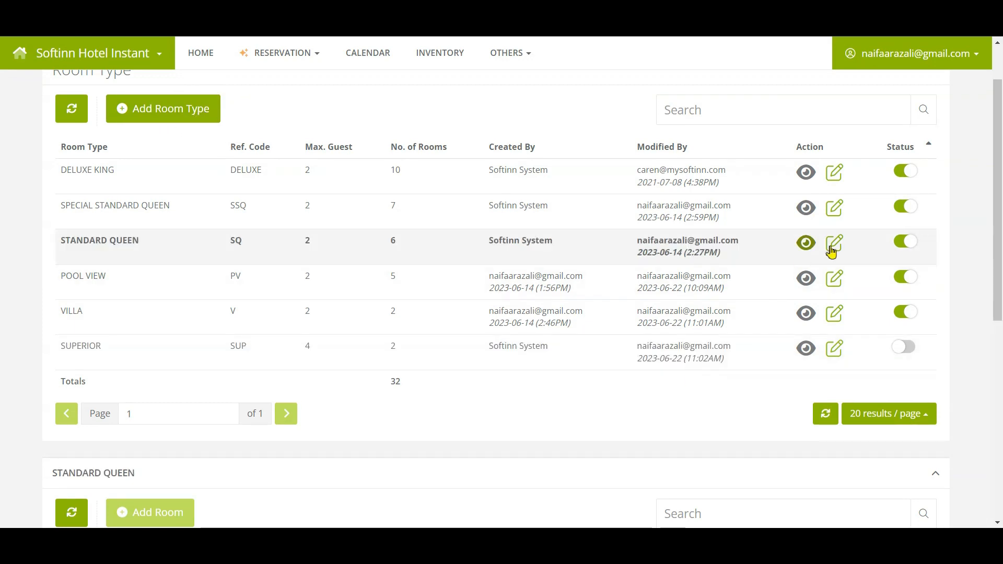
# - Try to increase the Standard Queen room type's number of rooms to 7 and save the changes
pyautogui.press('ctrl')
pyautogui.click(833, 250)
pyautogui.click(339, 252)
pyautogui.write('7')
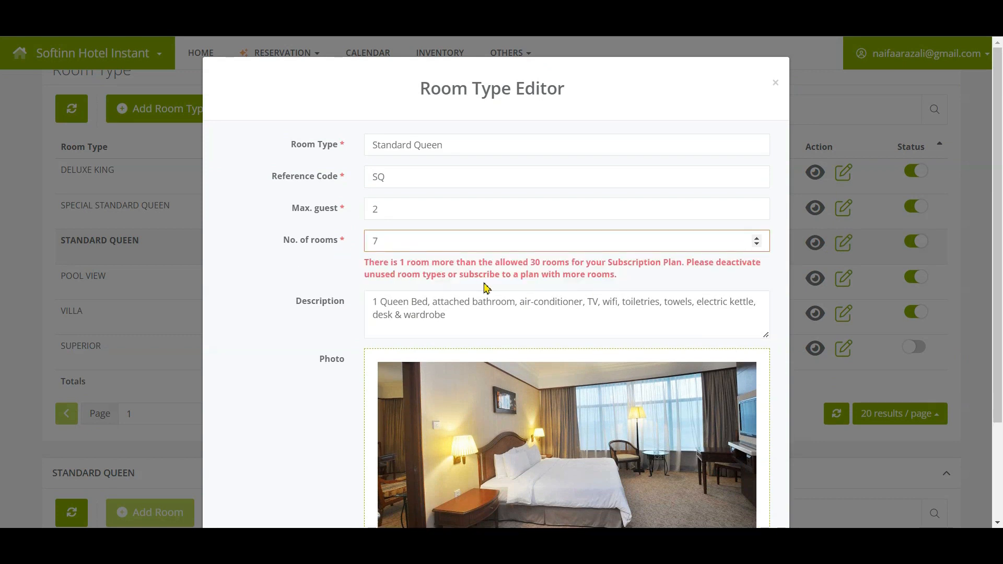
pyautogui.scroll(-3, 489, 287)
pyautogui.press('ctrl')
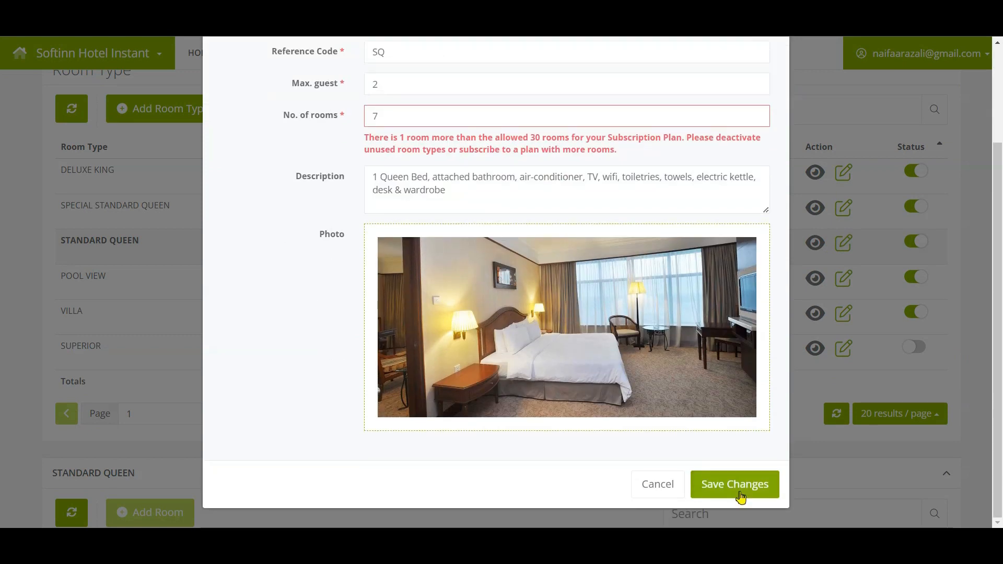
pyautogui.press('ctrl')
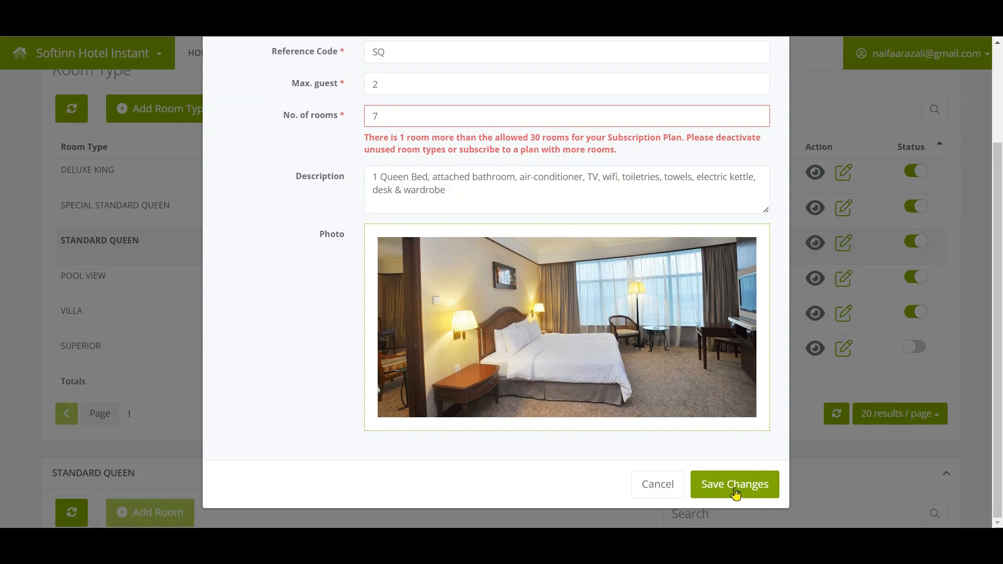
pyautogui.click(740, 486)
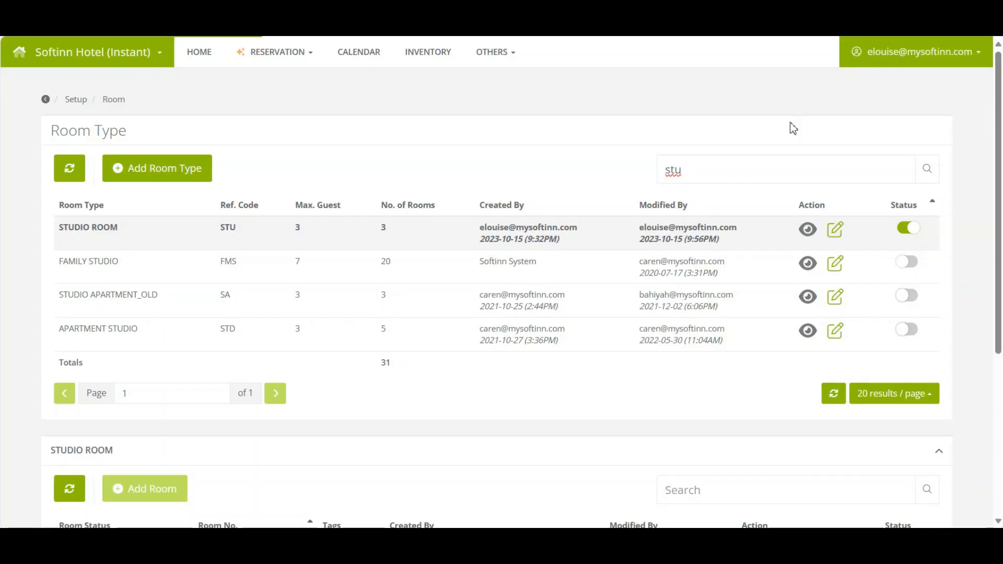
# - Switch to the Softinn Extranet for the same hotel and open its Manage Room list
pyautogui.click(918, 51)
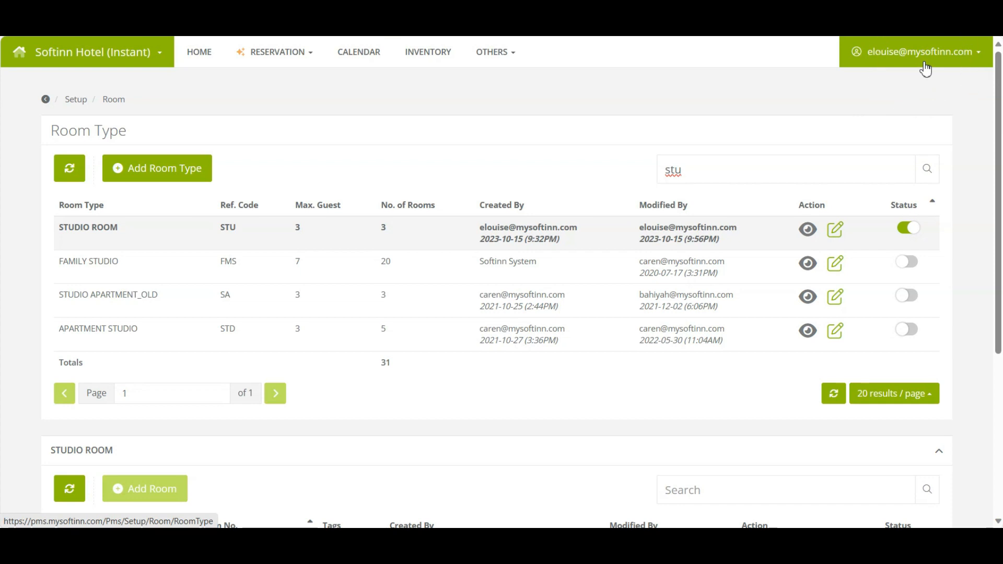
pyautogui.click(913, 149)
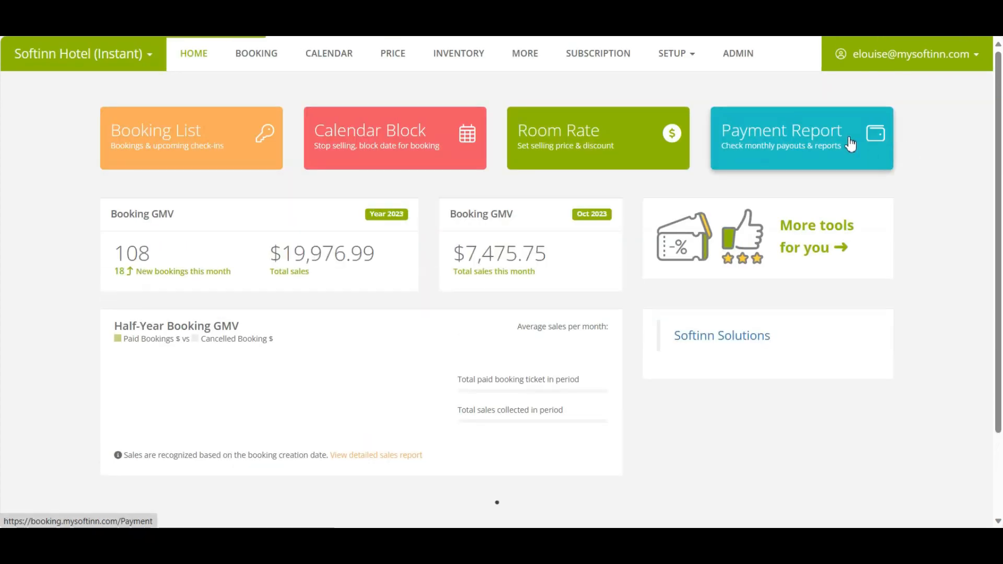
pyautogui.click(524, 69)
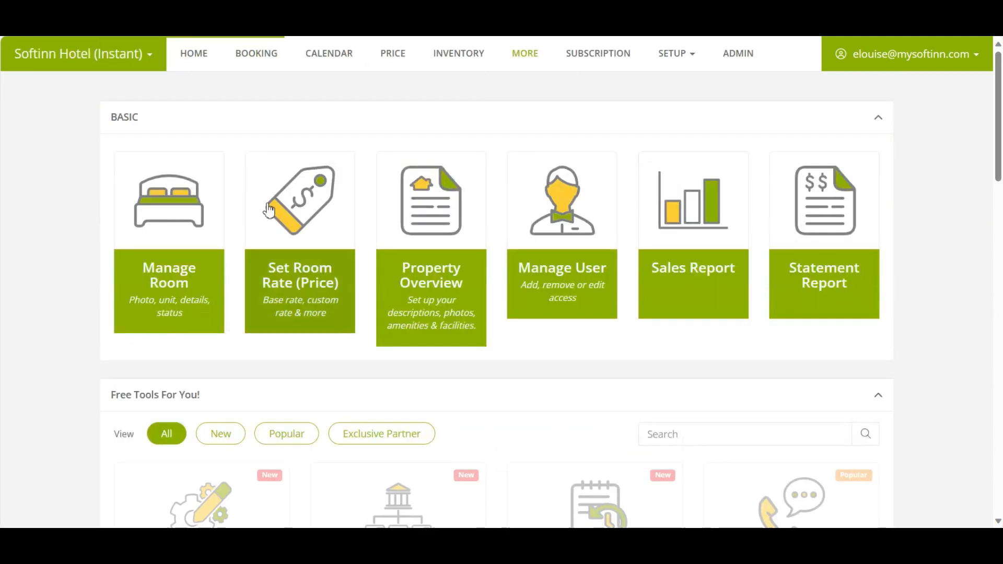
pyautogui.click(162, 289)
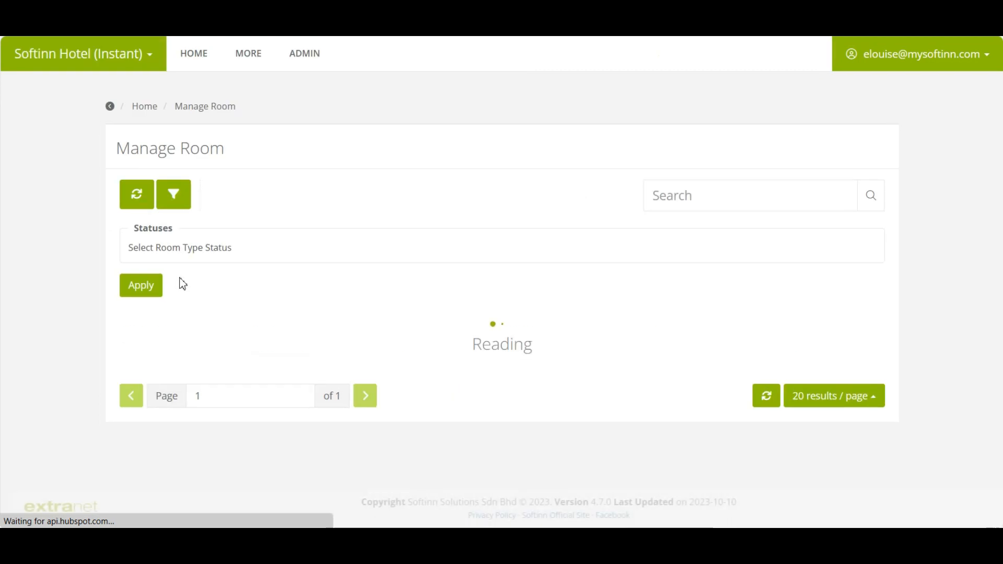
# - Edit the Studio Room, setting maximum adults to 2 and maximum children to 1, and save the changes
pyautogui.click(176, 356)
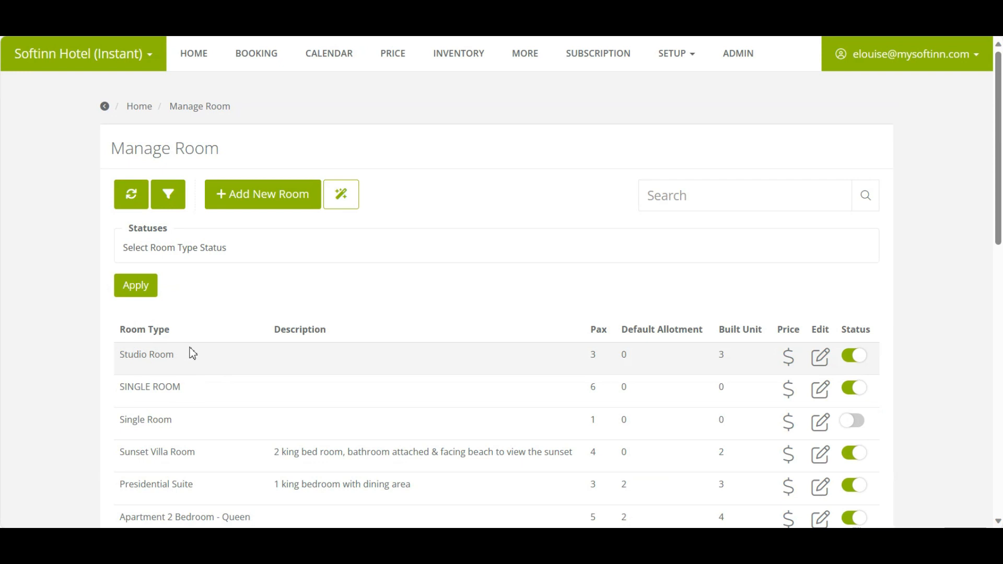
pyautogui.click(819, 362)
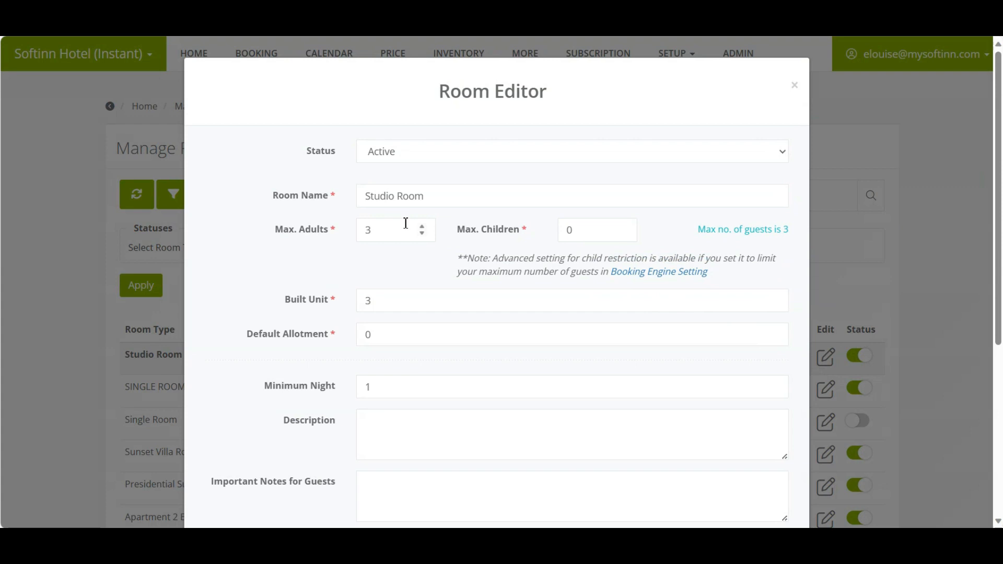
pyautogui.doubleClick(367, 233)
pyautogui.doubleClick(562, 230)
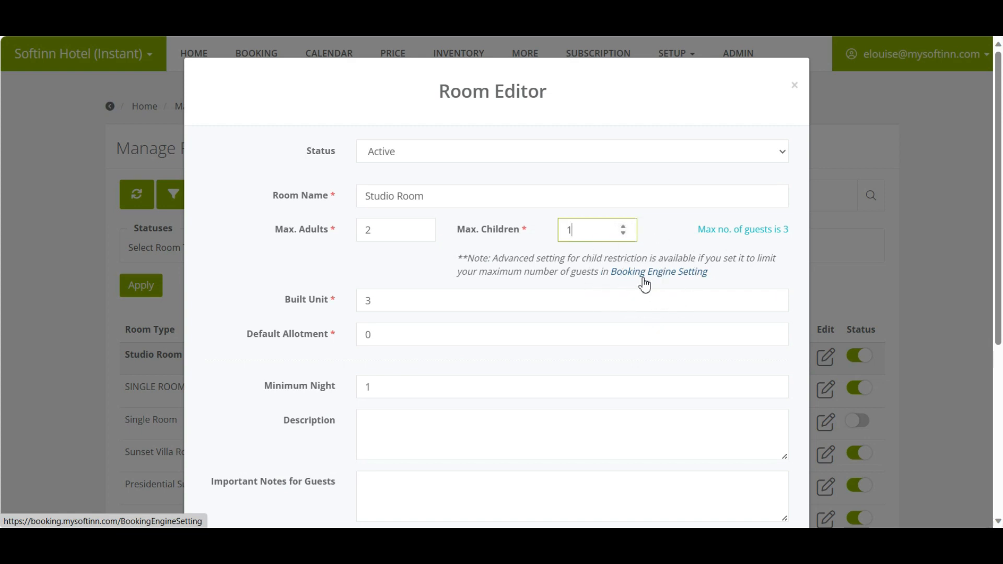
pyautogui.scroll(-5, 645, 285)
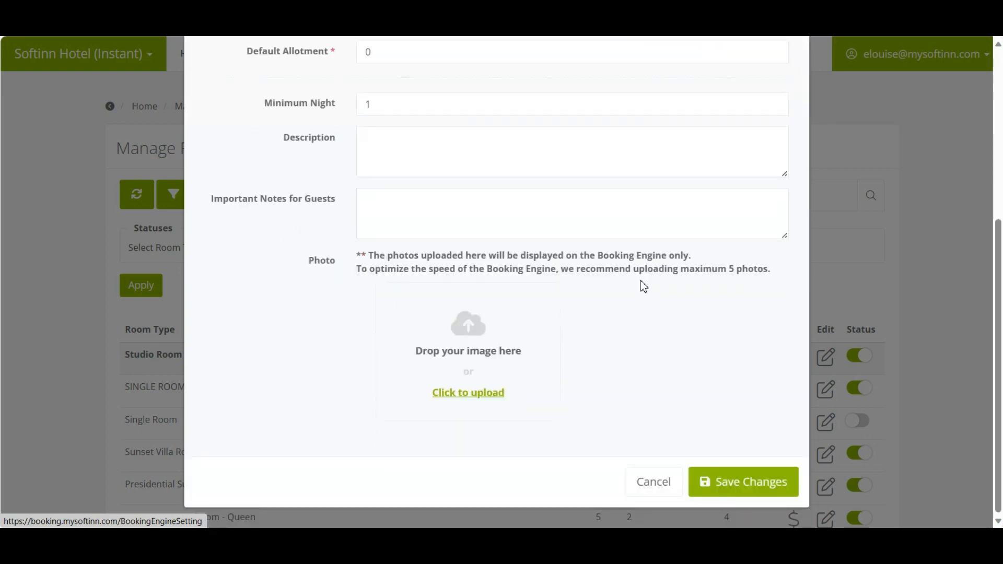
pyautogui.click(734, 457)
pyautogui.click(512, 365)
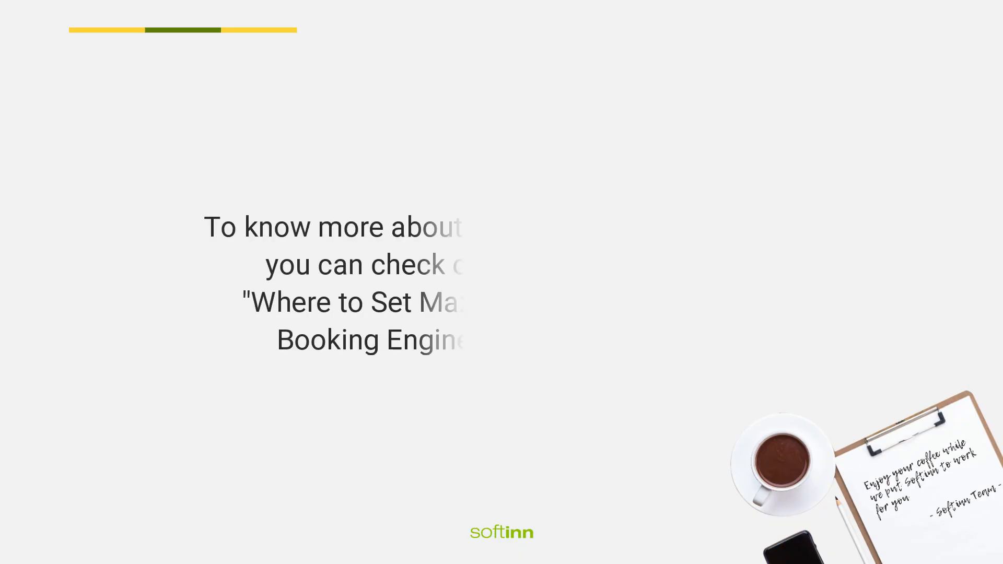